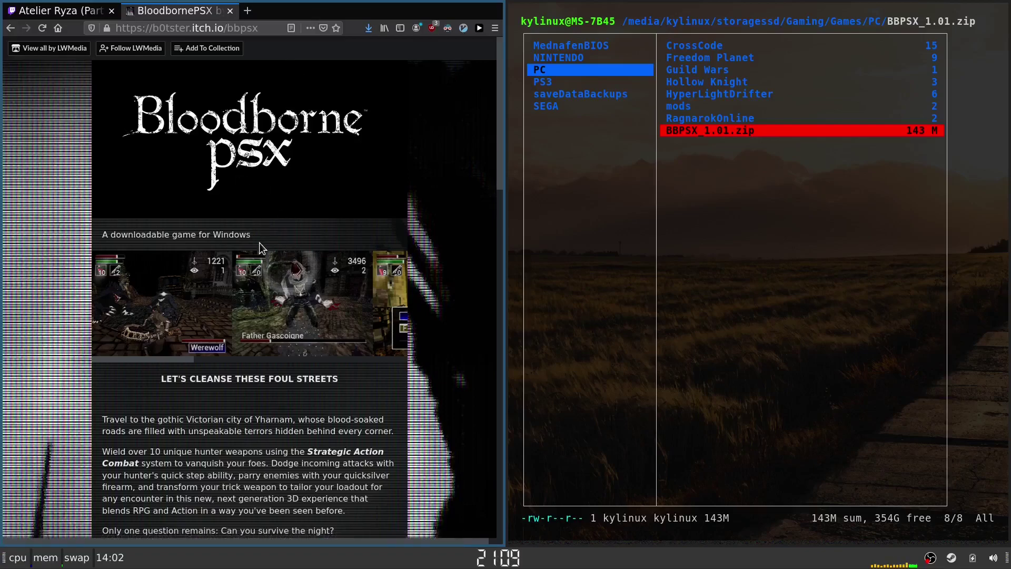
Scroll the BloodbornePSX itch.io page down to the Download section offering BBPSX_1.01.zip (142 MB).
{"action": "scroll", "coordinate": [259, 242], "scroll_direction": "down", "scroll_amount": 10}
{"action": "scroll", "coordinate": [259, 245], "scroll_direction": "down", "scroll_amount": 7}
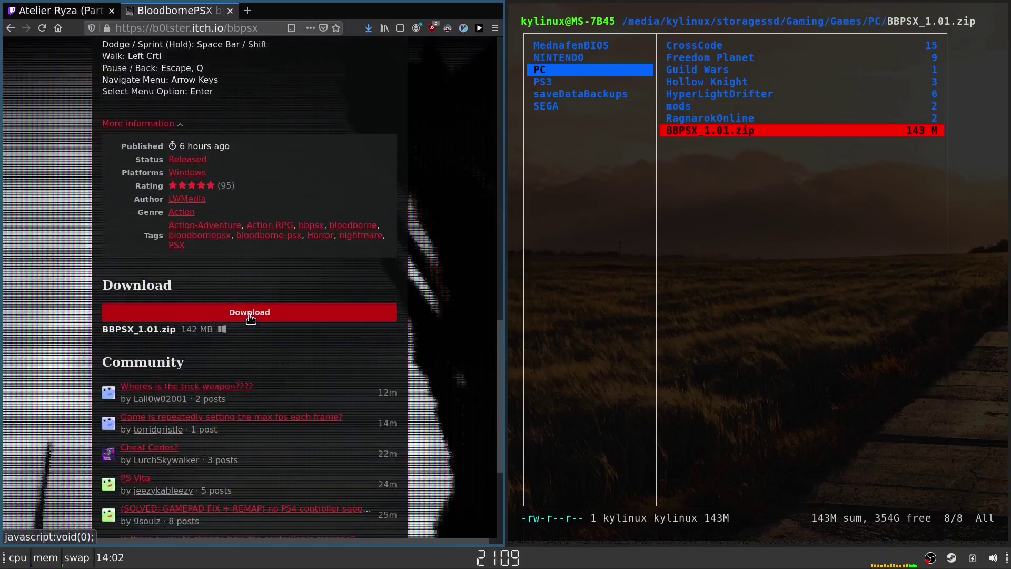
{"action": "left_click", "coordinate": [250, 313]}
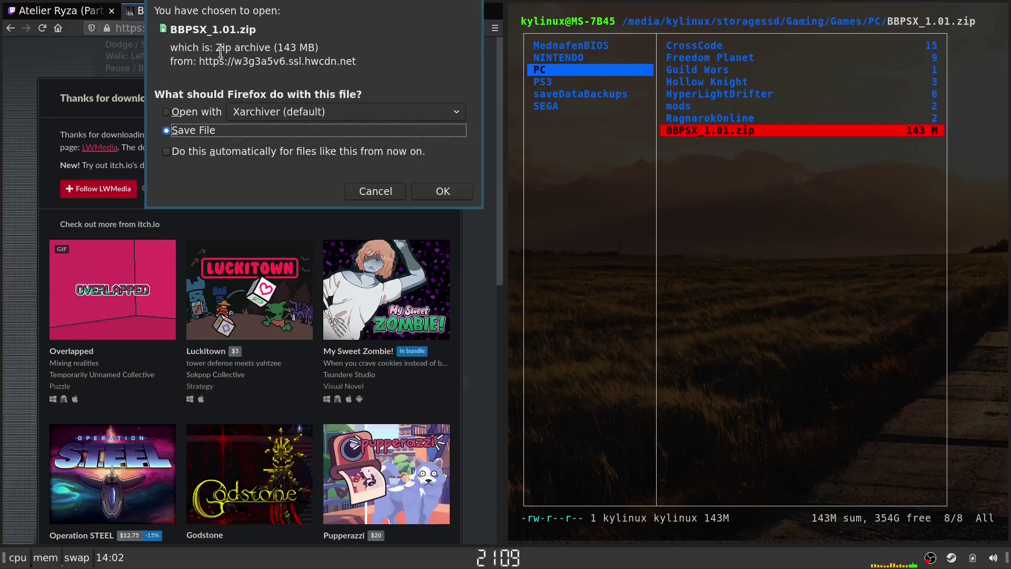
{"action": "left_click", "coordinate": [388, 191]}
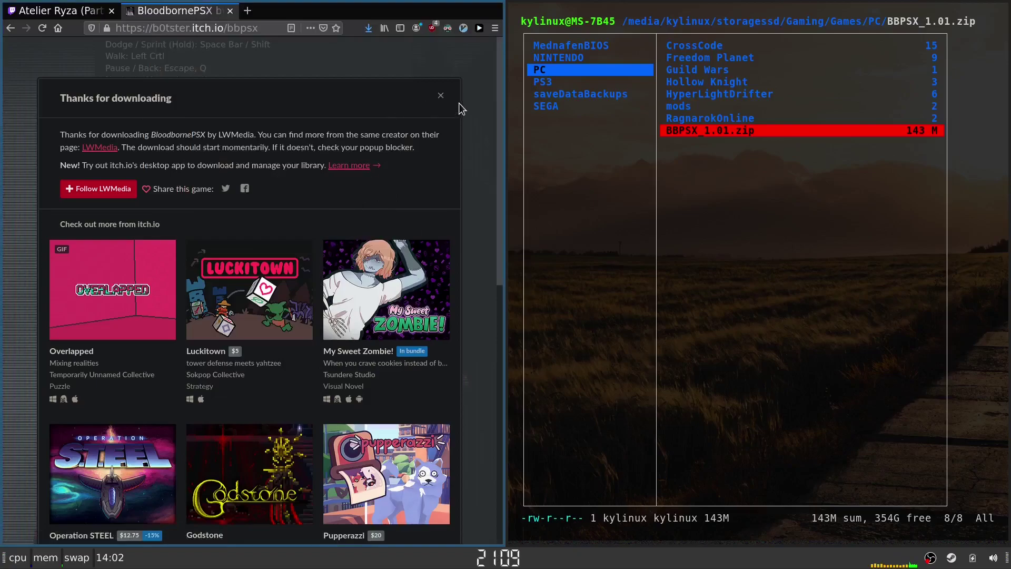
{"action": "left_click", "coordinate": [441, 96]}
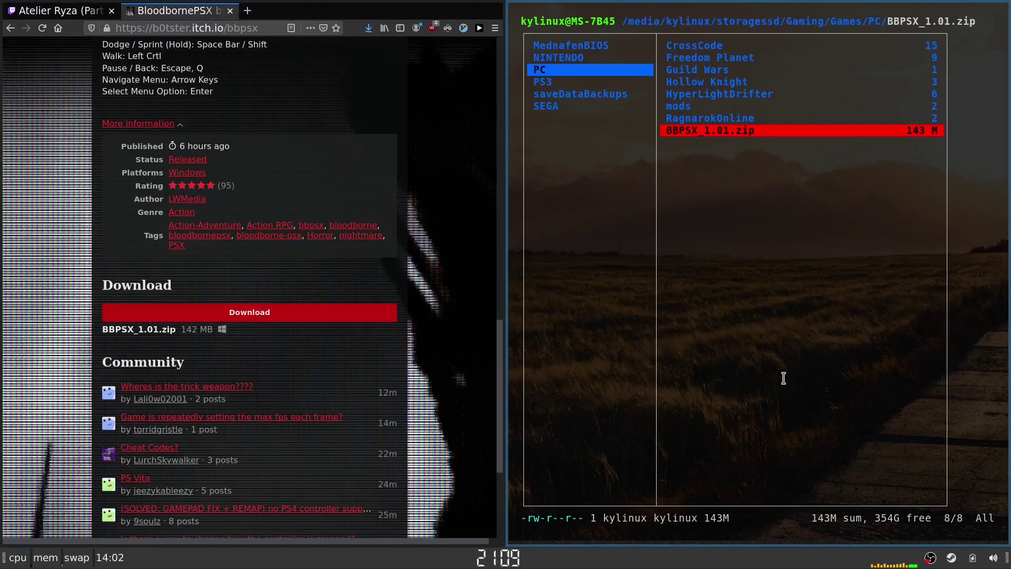
Extract BBPSX_1.01.zip in ranger with :shell unzip.
{"action": "key", "text": "colon"}
{"action": "type", "text": "shell unzip "}
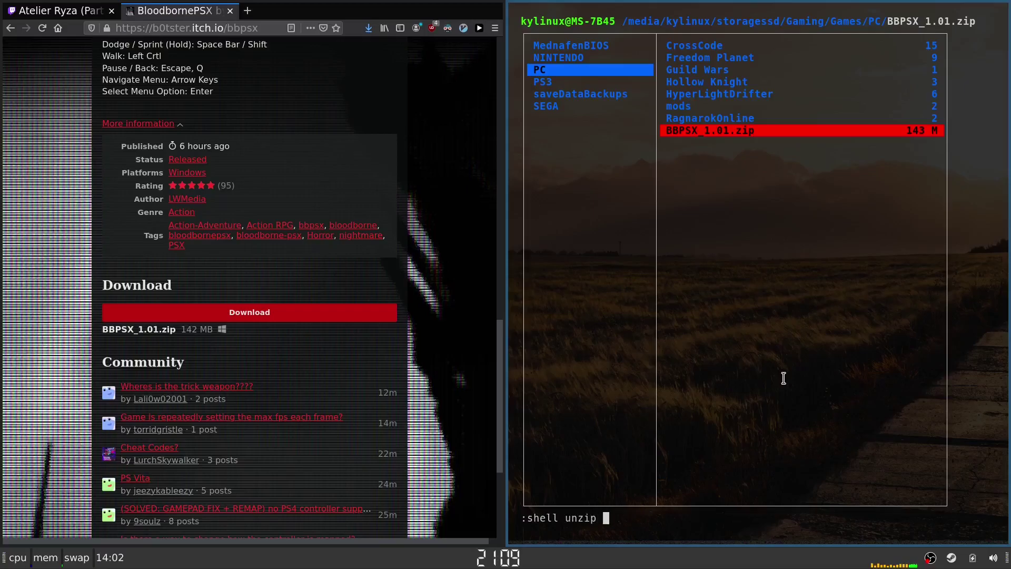
{"action": "type", "text": "BB"}
{"action": "key", "text": "Tab"}
{"action": "key", "text": "Return"}
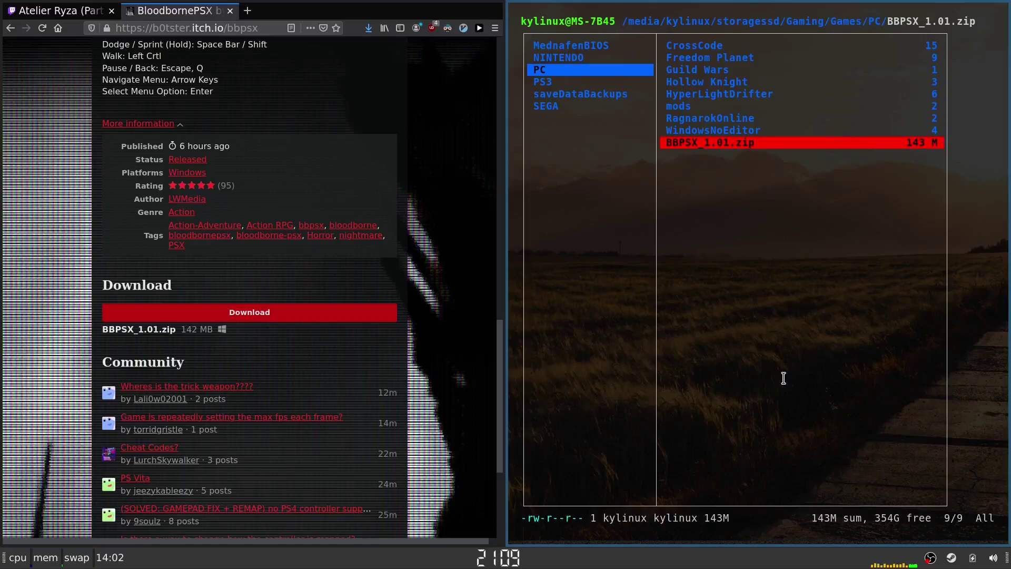
Enter the new WindowsNoEditor folder holding BBPSX.exe, then bring up the Steam library.
{"action": "key", "text": "Up"}
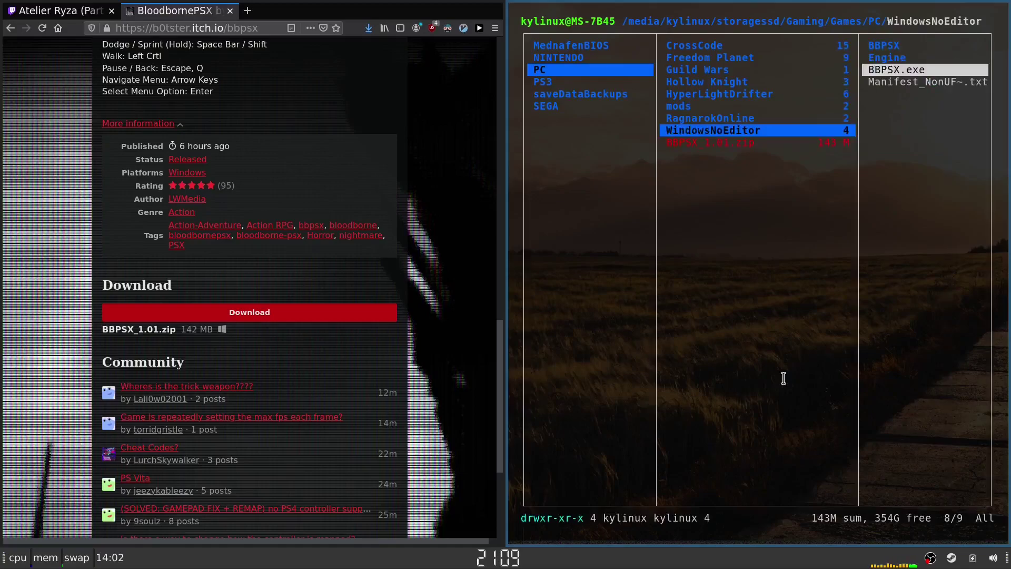
{"action": "key", "text": "Right"}
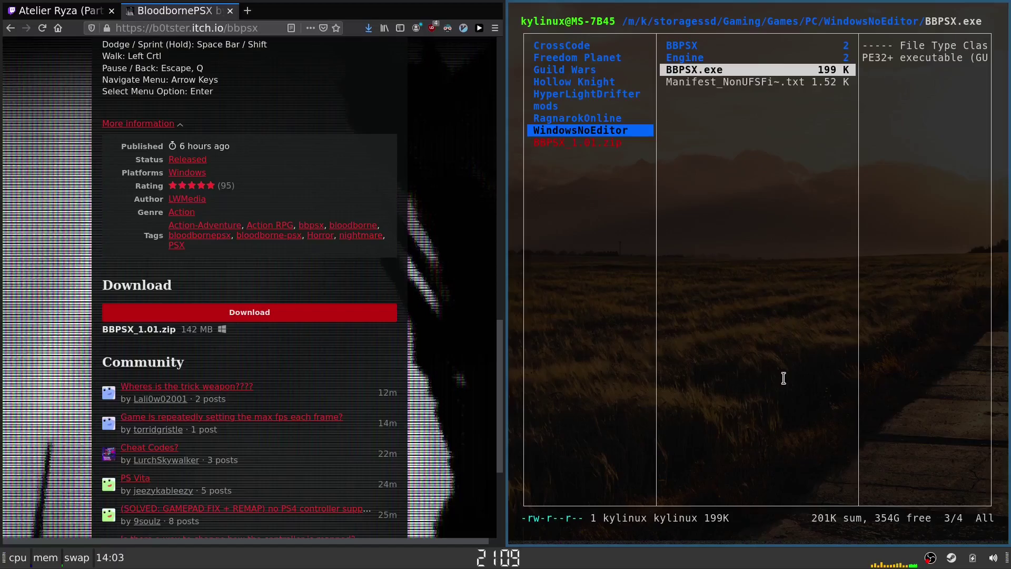
{"action": "key", "text": "super+2"}
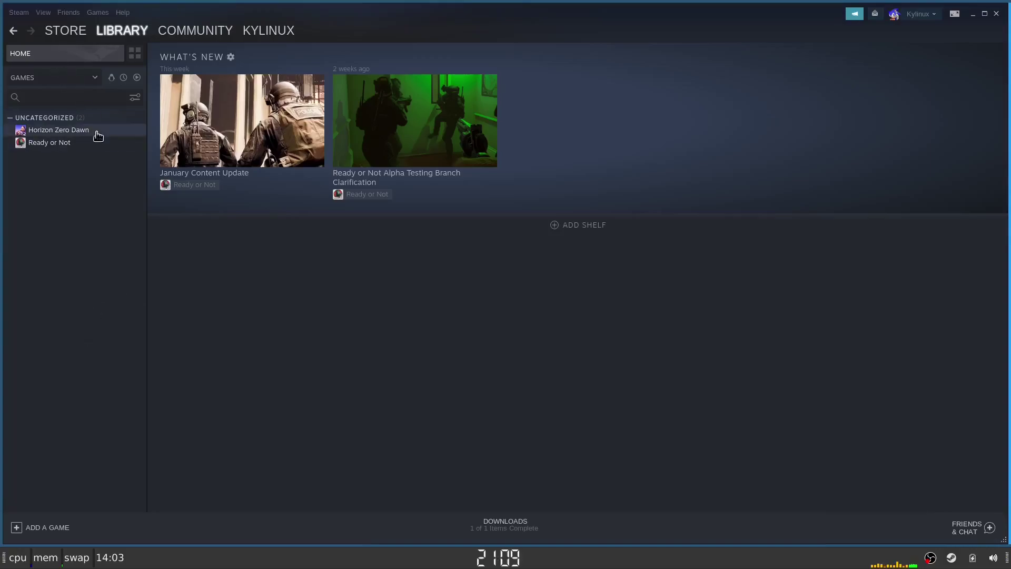
Start adding a non-Steam game and browse with the file type set to All Files.
{"action": "left_click", "coordinate": [43, 529]}
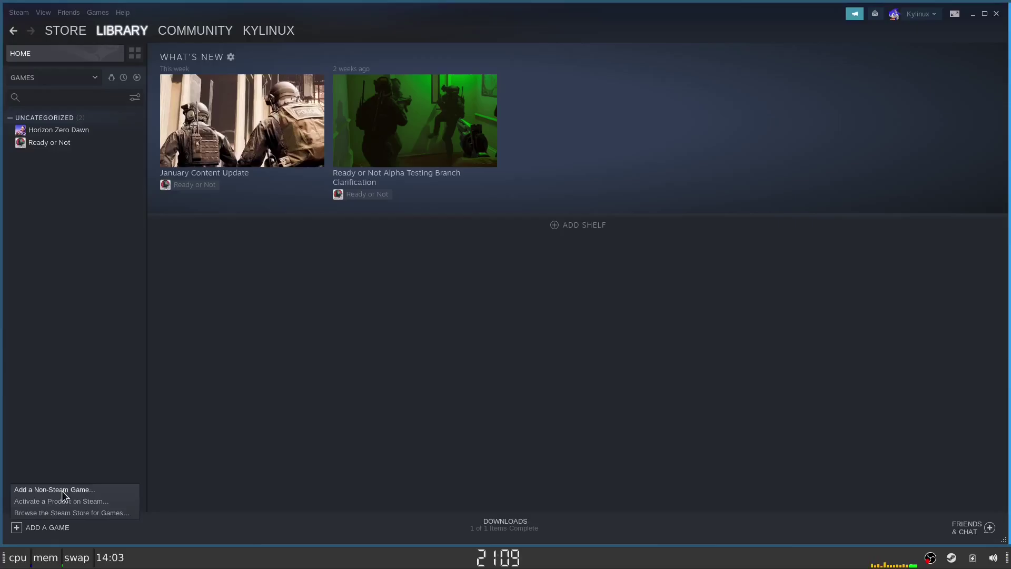
{"action": "left_click", "coordinate": [82, 489]}
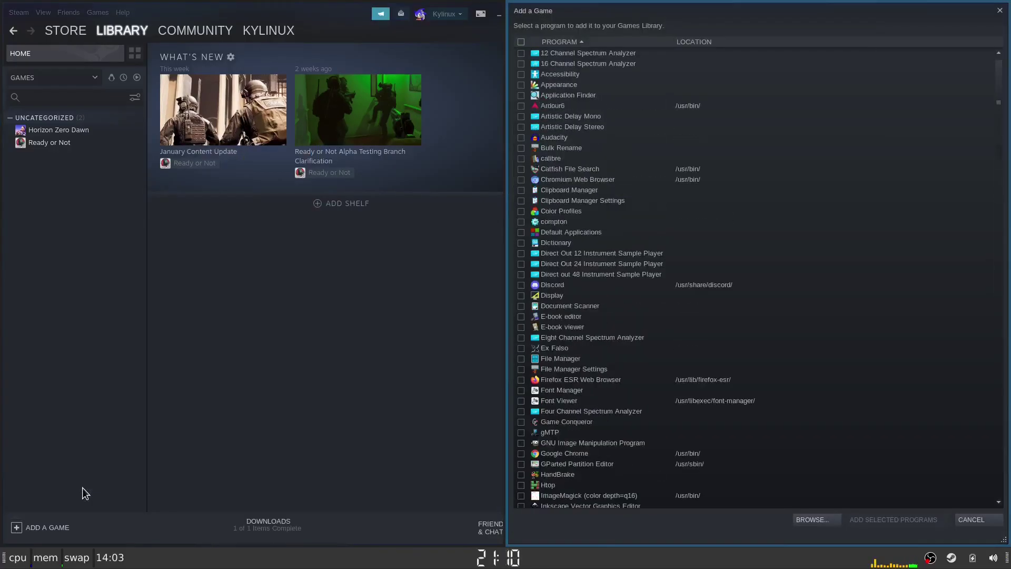
{"action": "left_click", "coordinate": [823, 520]}
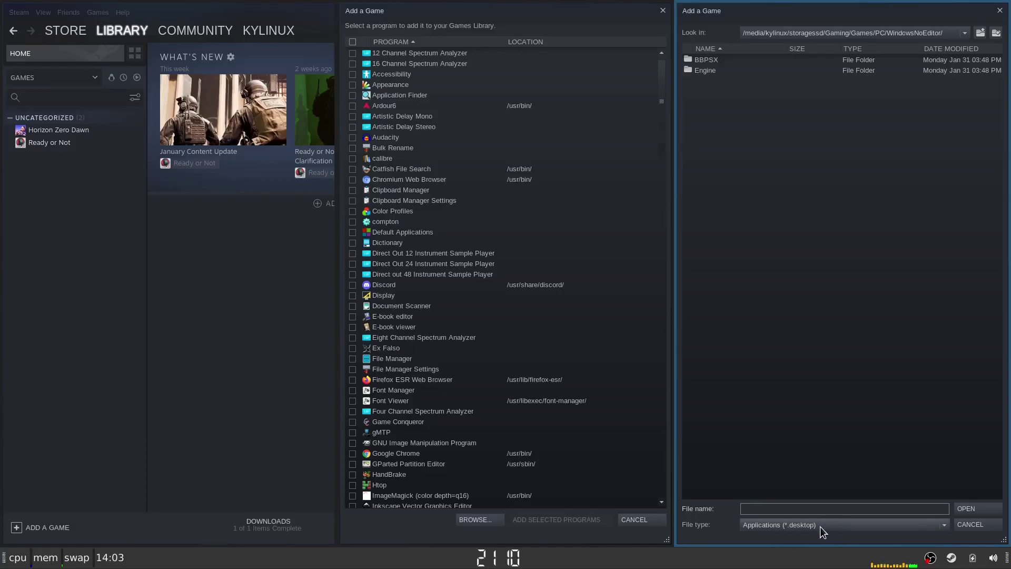
{"action": "left_click", "coordinate": [899, 528]}
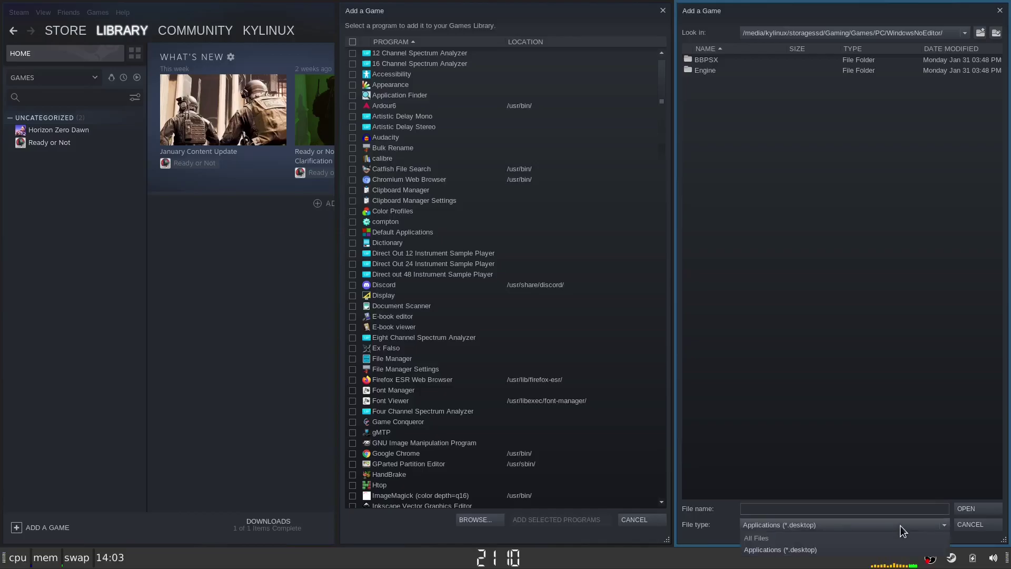
{"action": "left_click", "coordinate": [850, 540]}
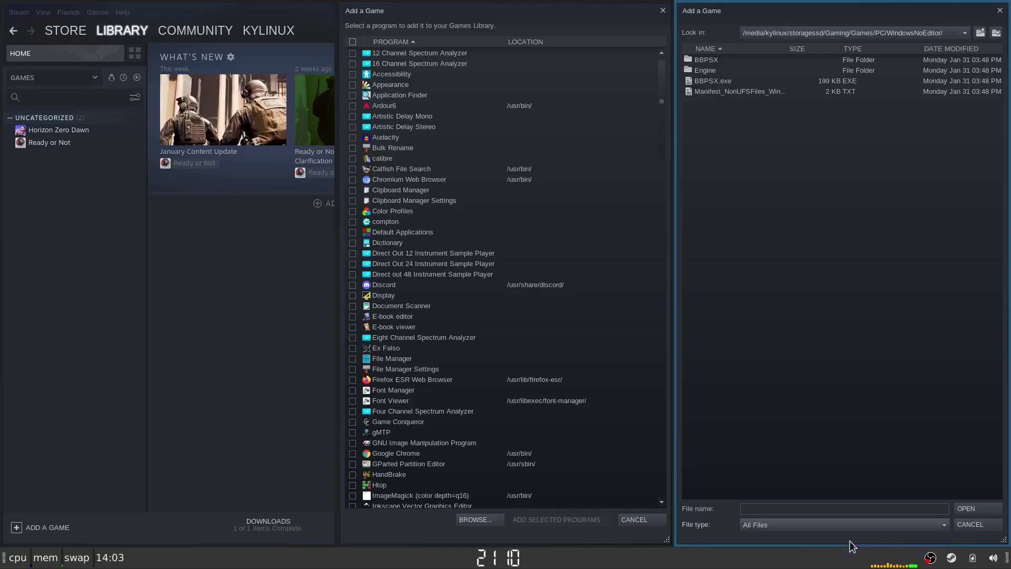
Add BBPSX.exe from WindowsNoEditor to the library and open its game page.
{"action": "left_click", "coordinate": [726, 82]}
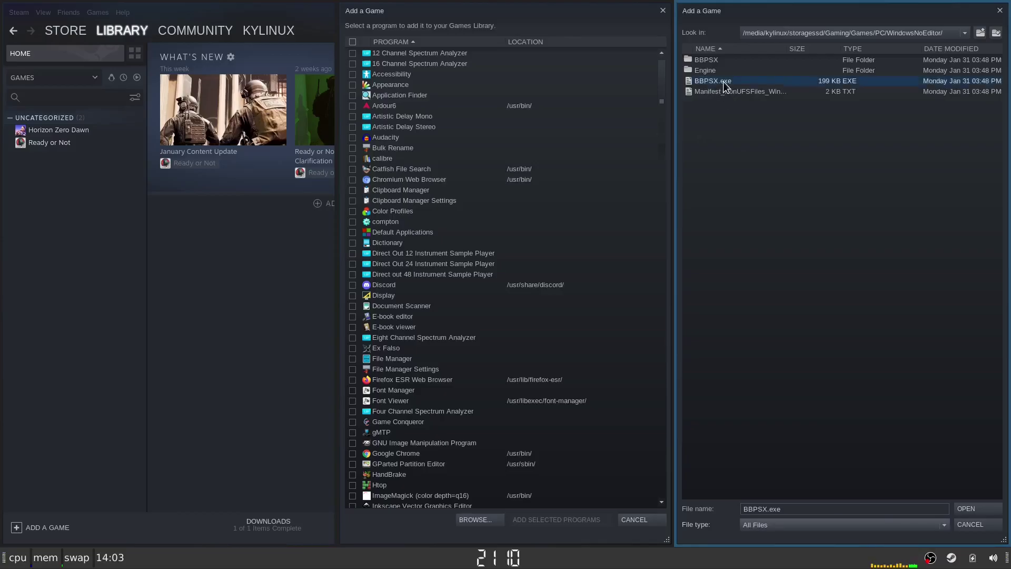
{"action": "left_click", "coordinate": [983, 512]}
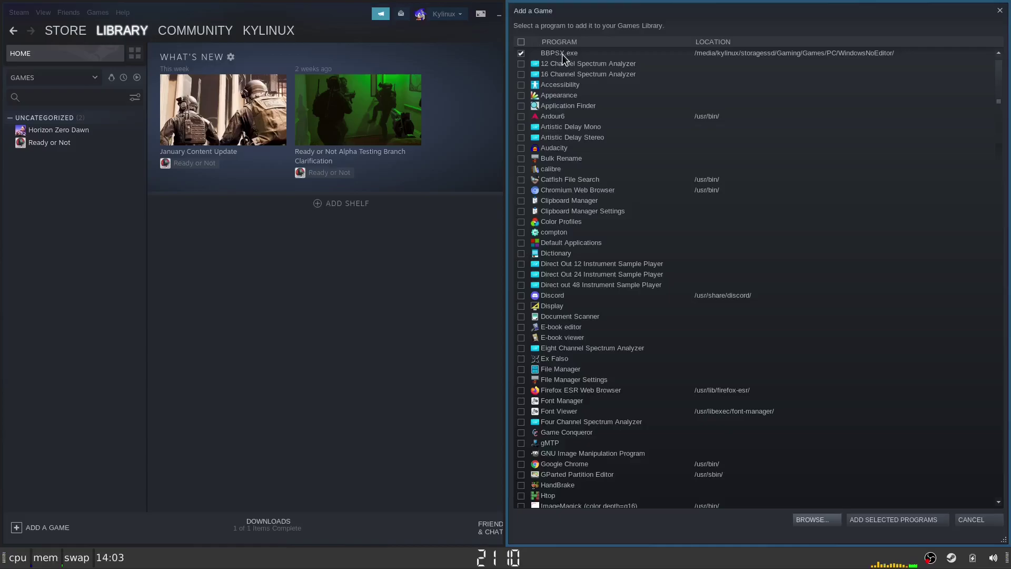
{"action": "left_click", "coordinate": [901, 520]}
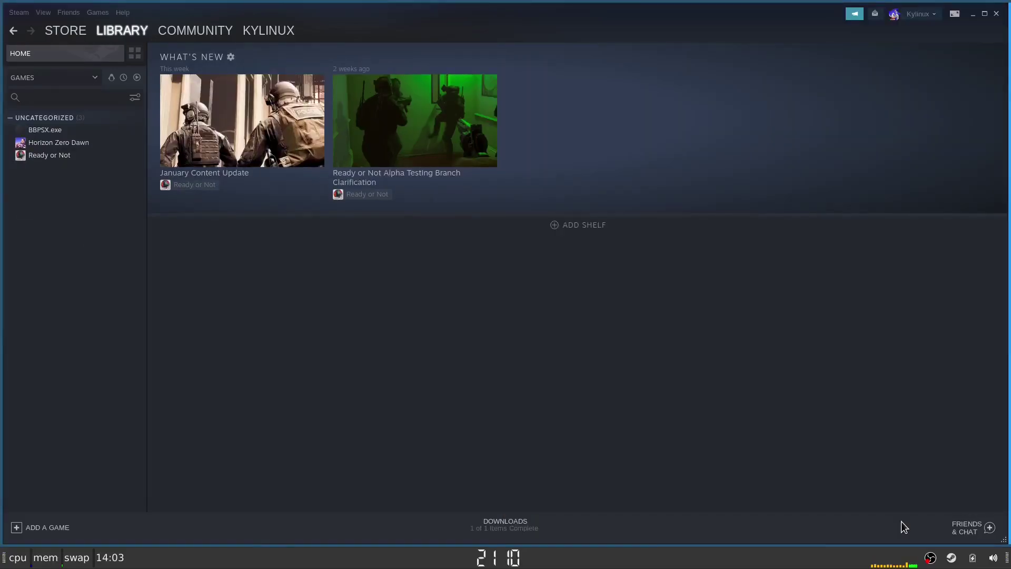
{"action": "left_click", "coordinate": [43, 136]}
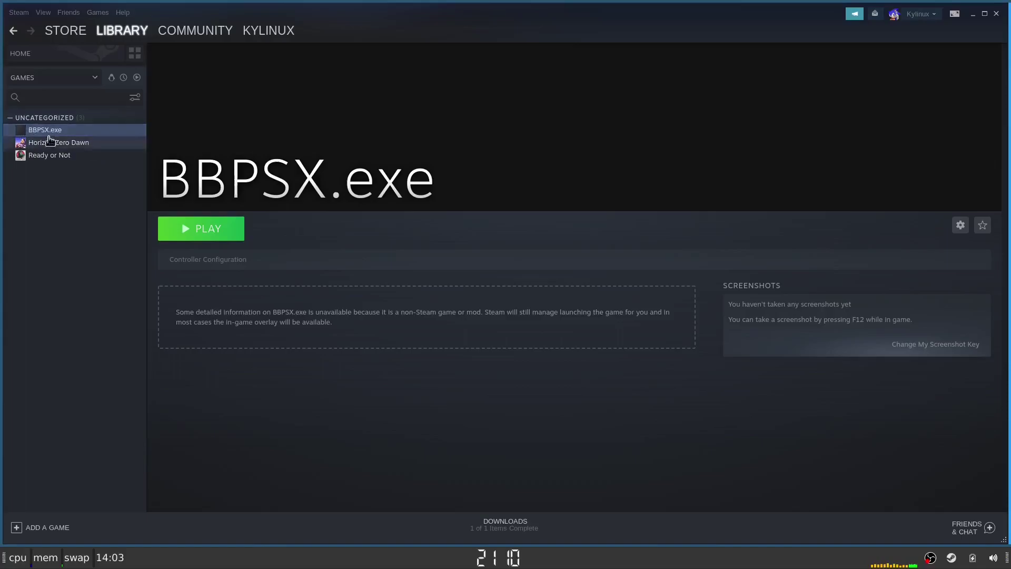
Force BBPSX.exe to run under Proton Experimental in its compatibility properties, then launch it.
{"action": "right_click", "coordinate": [44, 131]}
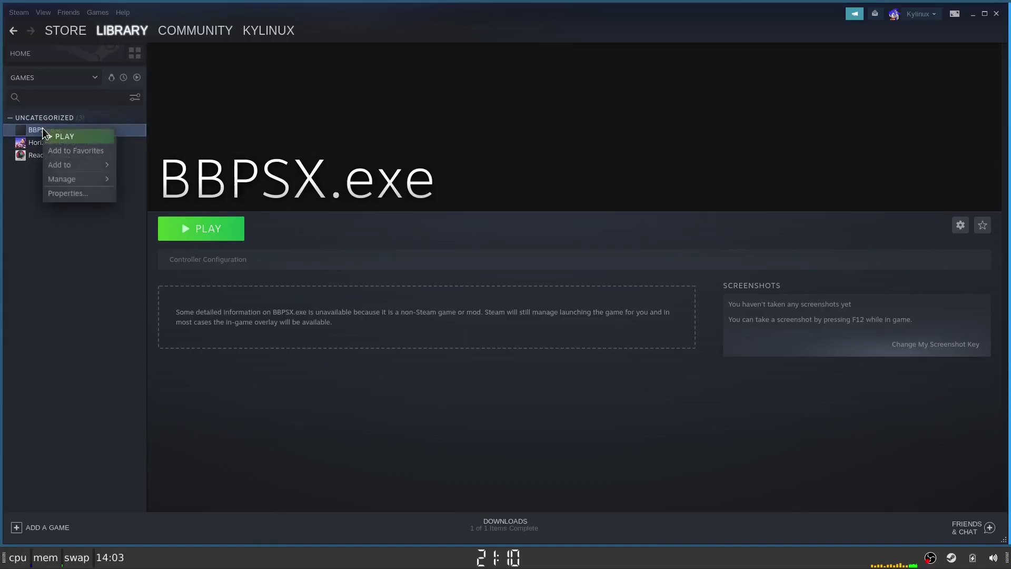
{"action": "left_click", "coordinate": [62, 194]}
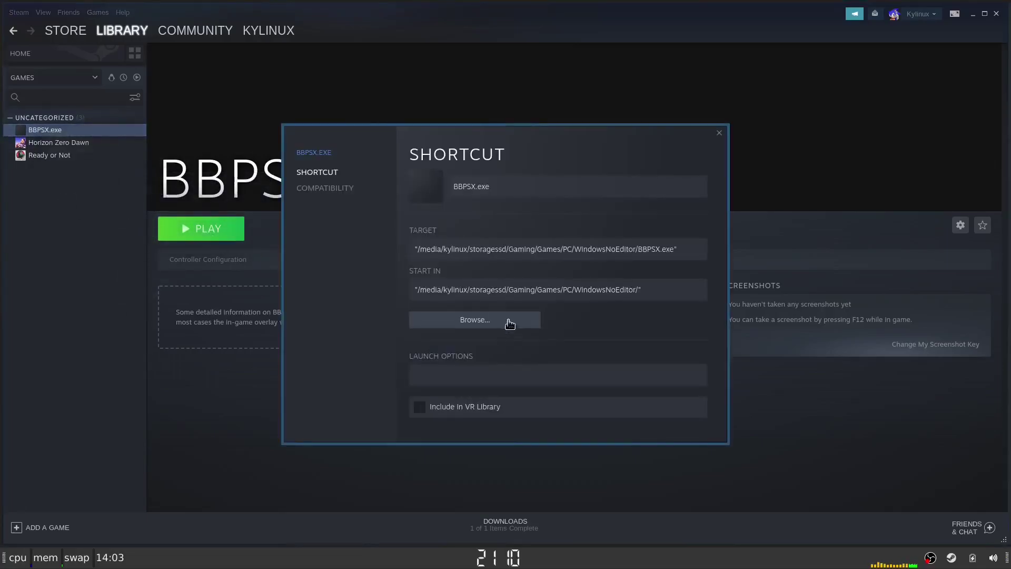
{"action": "left_click", "coordinate": [323, 191]}
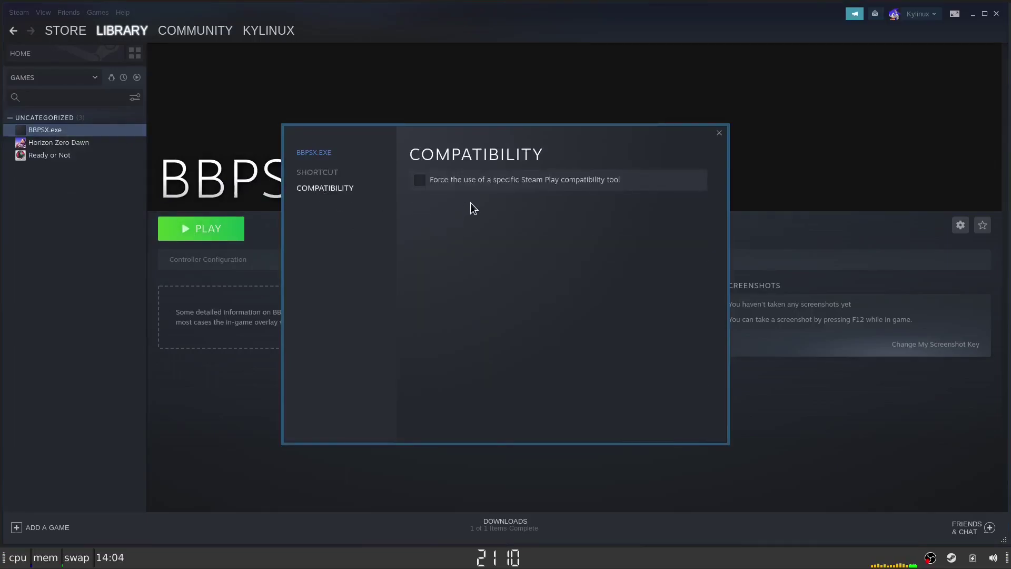
{"action": "left_click", "coordinate": [448, 181]}
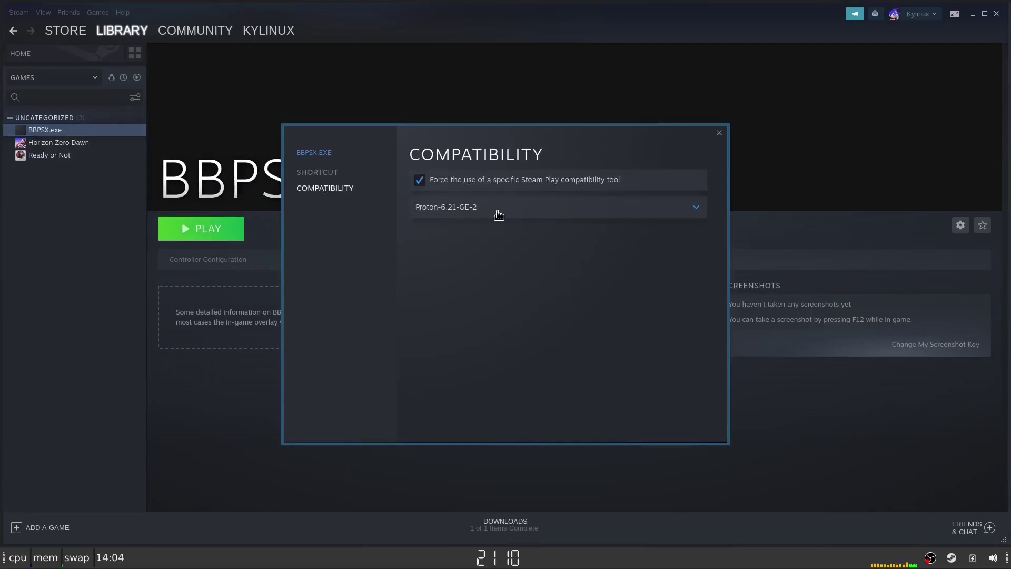
{"action": "left_click", "coordinate": [498, 211]}
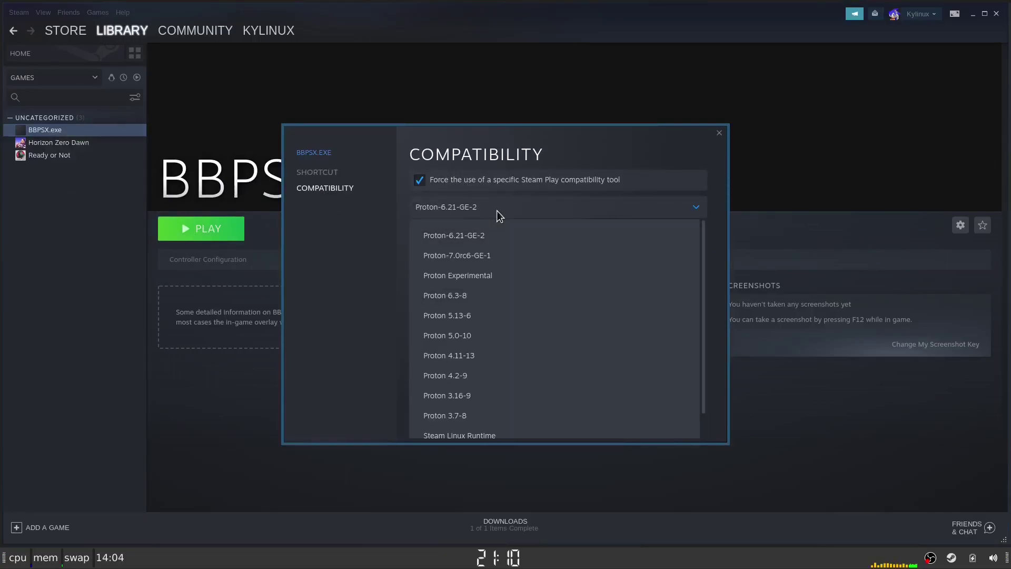
{"action": "left_click", "coordinate": [480, 276]}
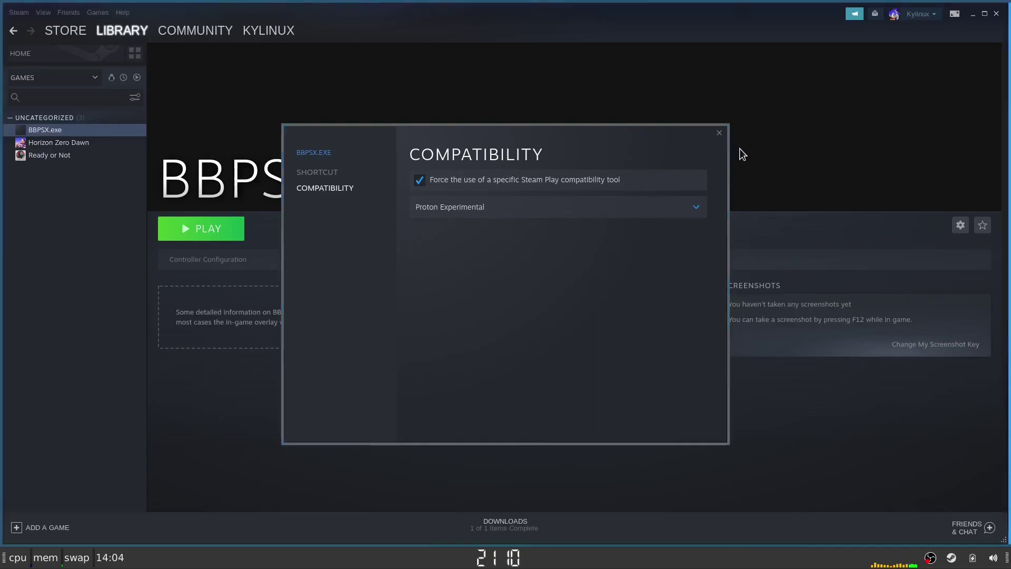
{"action": "left_click", "coordinate": [719, 133]}
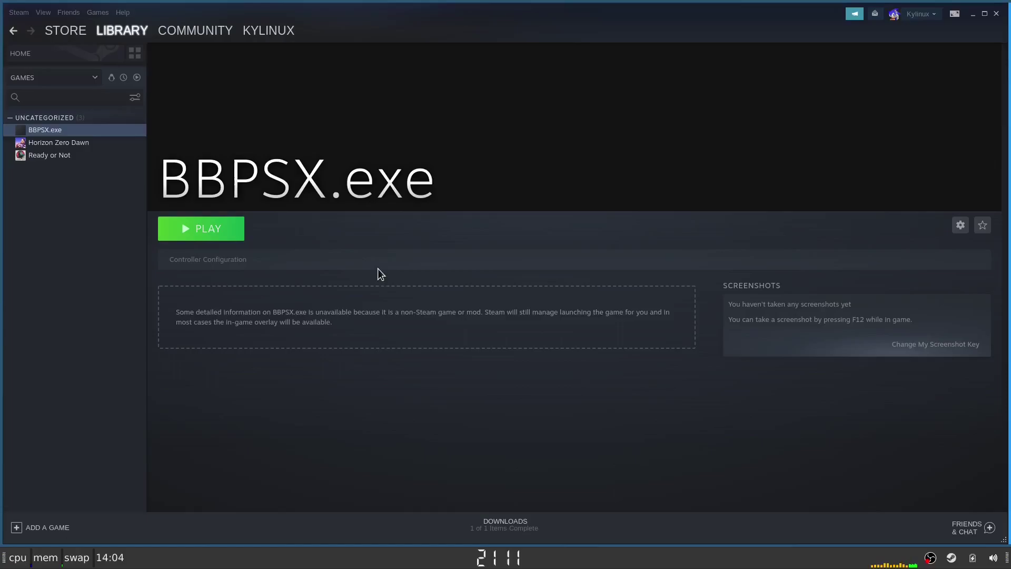
{"action": "left_click", "coordinate": [206, 234]}
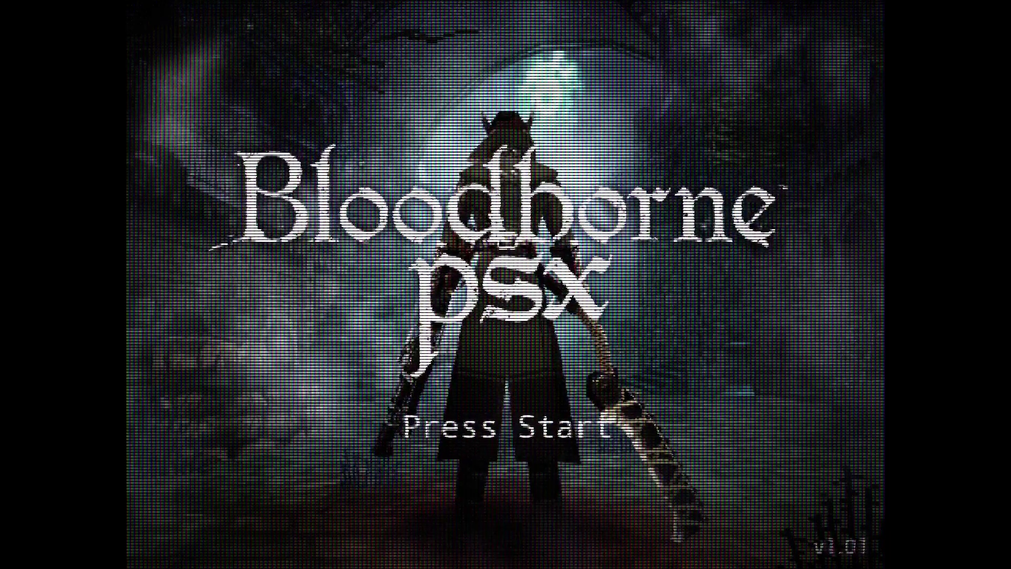
From the title screen, go to Options > Graphics and turn ALL CRT FX off.
{"action": "key", "text": "Return"}
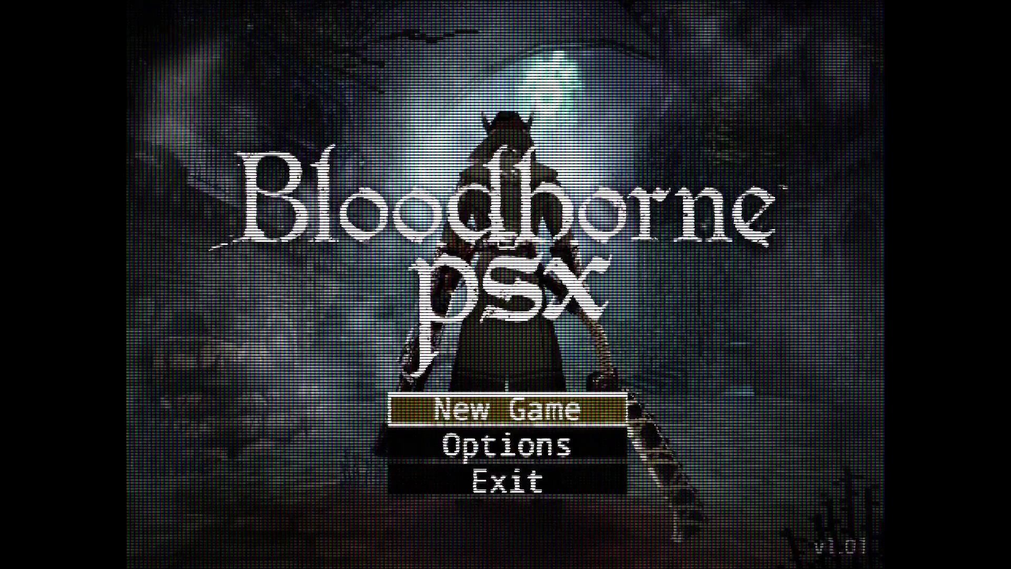
{"action": "key", "text": "Down"}
{"action": "key", "text": "Return"}
{"action": "key", "text": "Down"}
{"action": "key", "text": "Return"}
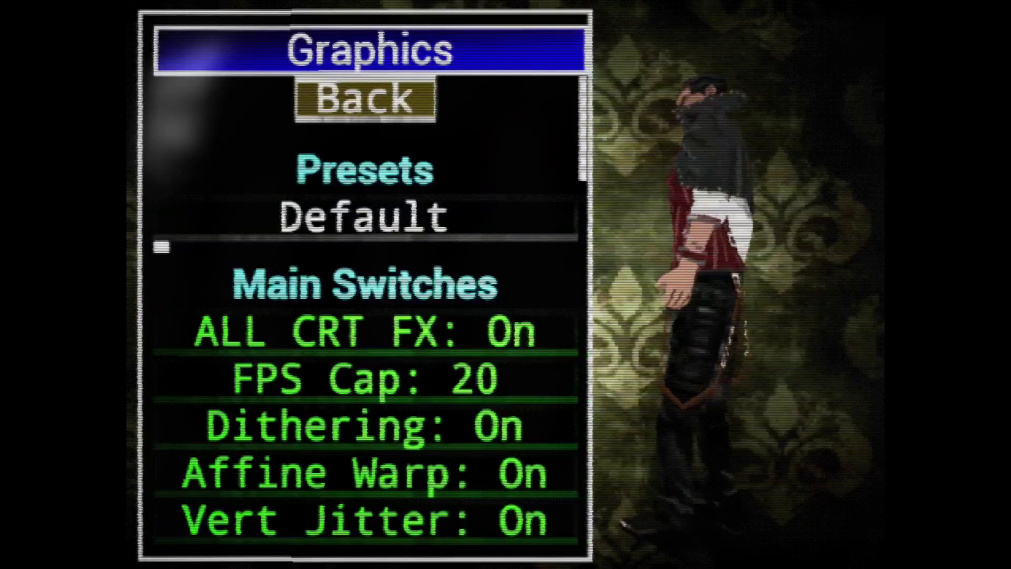
{"action": "key", "text": "Down"}
{"action": "key", "text": "Down"}
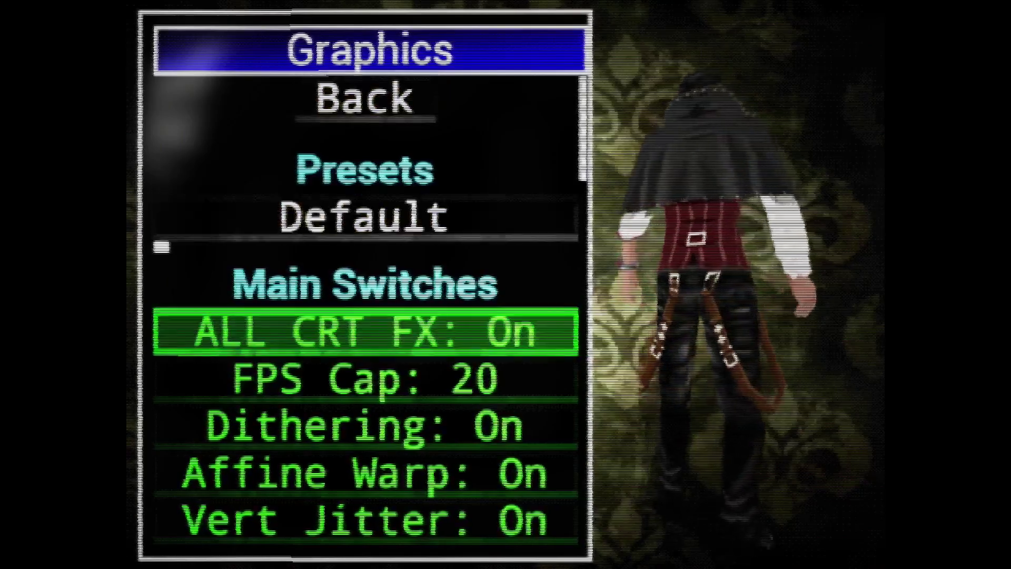
{"action": "key", "text": "Return"}
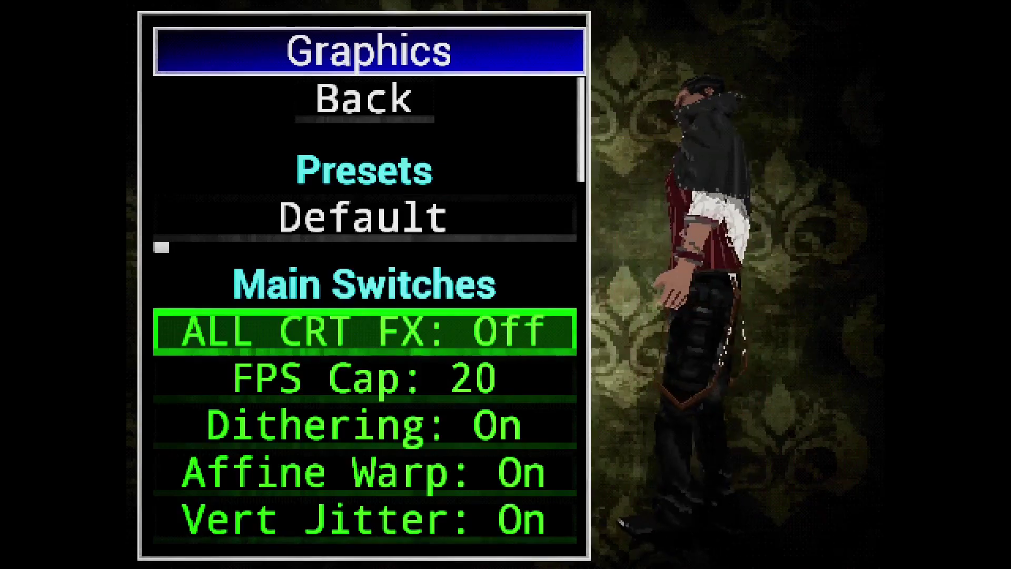
Set the FPS Cap graphics setting to 60.
{"action": "key", "text": "Up"}
{"action": "key", "text": "Up"}
{"action": "key", "text": "Down"}
{"action": "key", "text": "Up"}
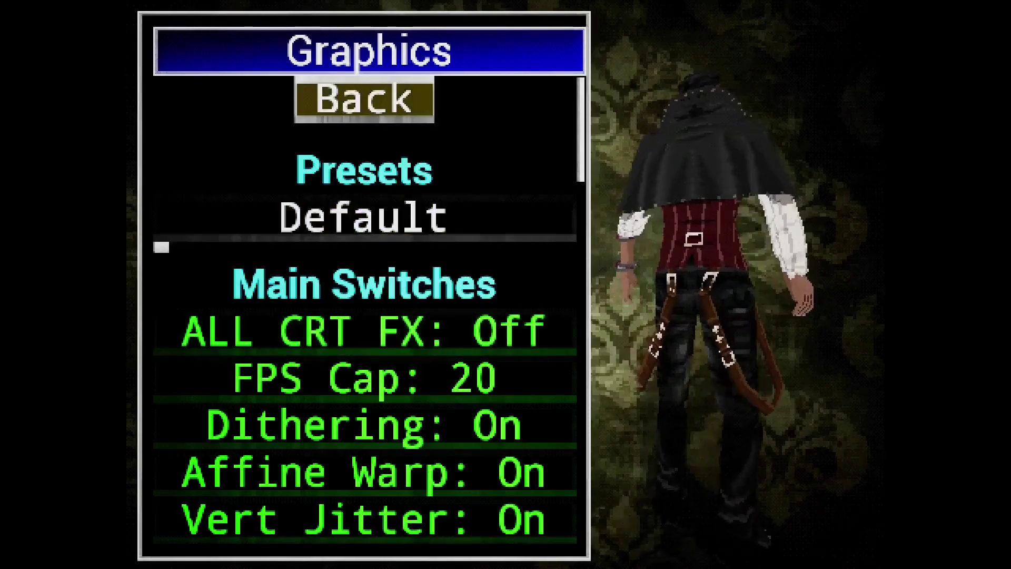
{"action": "key", "text": "Down"}
{"action": "key", "text": "Down"}
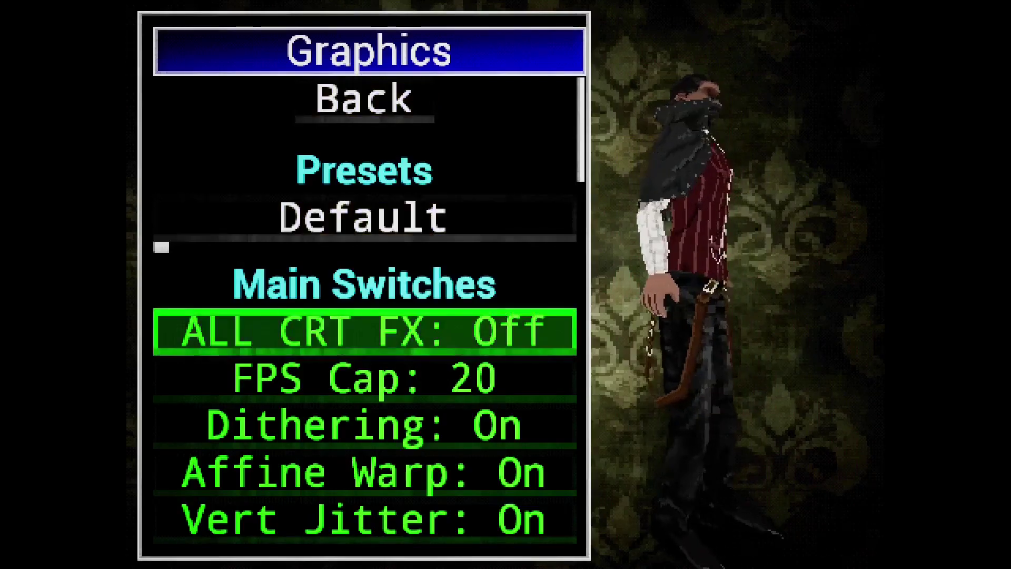
{"action": "key", "text": "Down"}
{"action": "key", "text": "Right"}
{"action": "key", "text": "Right"}
{"action": "key", "text": "Right"}
{"action": "key", "text": "Right"}
{"action": "key", "text": "Right"}
{"action": "key", "text": "Right"}
{"action": "key", "text": "Right"}
{"action": "key", "text": "Right"}
{"action": "key", "text": "Right"}
{"action": "key", "text": "Right"}
{"action": "key", "text": "Right"}
{"action": "key", "text": "Right"}
{"action": "key", "text": "Right"}
{"action": "key", "text": "Right"}
{"action": "key", "text": "Right"}
{"action": "key", "text": "Right"}
{"action": "key", "text": "Right"}
{"action": "key", "text": "Right"}
{"action": "key", "text": "Right"}
{"action": "key", "text": "Right"}
{"action": "key", "text": "Right"}
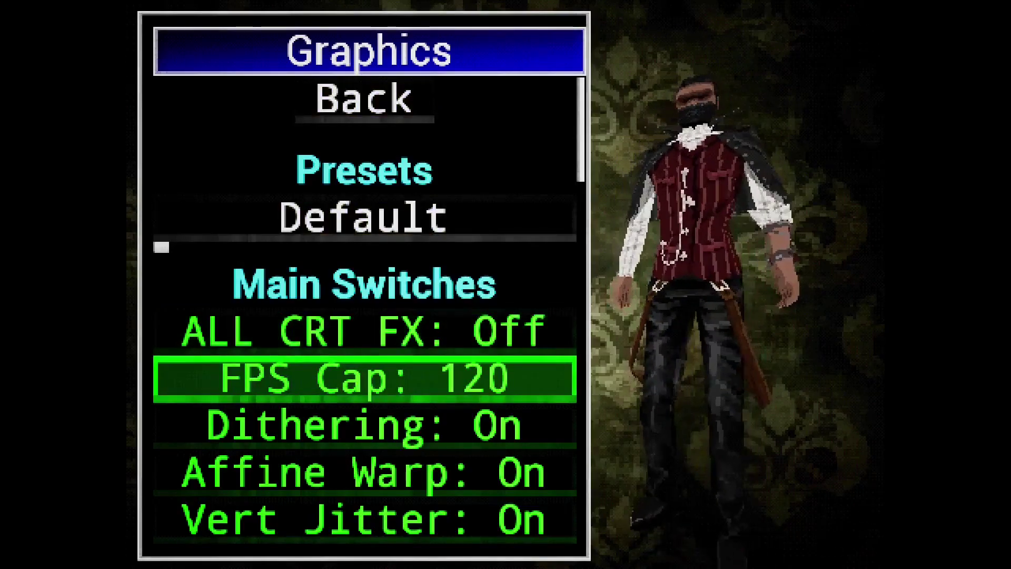
{"action": "key", "text": "Right"}
{"action": "key", "text": "Right"}
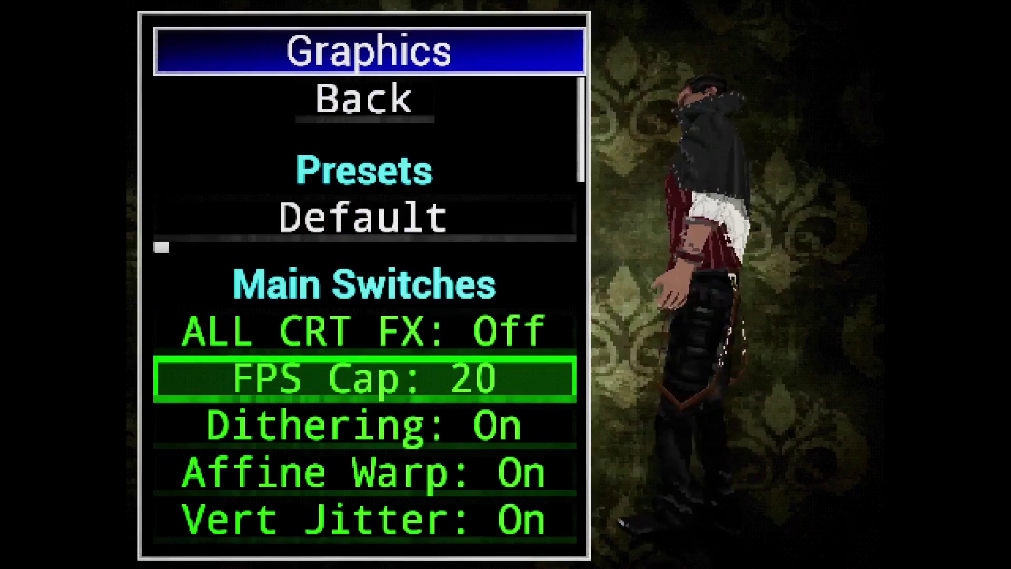
{"action": "key", "text": "Right"}
{"action": "key", "text": "Right"}
{"action": "key", "text": "Right"}
{"action": "key", "text": "Right"}
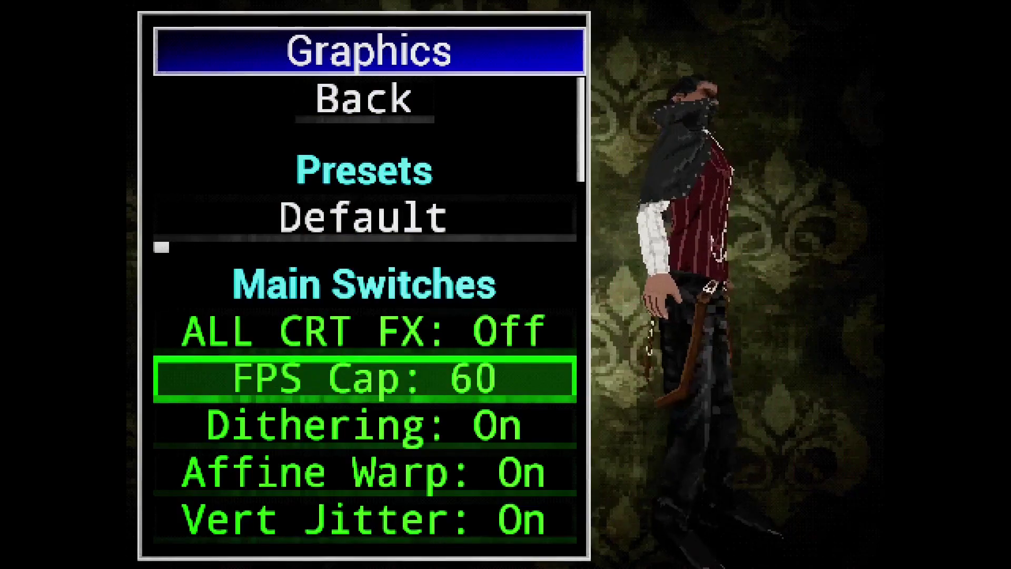
Back out of Graphics and System options to the title menu.
{"action": "key", "text": "Up"}
{"action": "key", "text": "Up"}
{"action": "key", "text": "Up"}
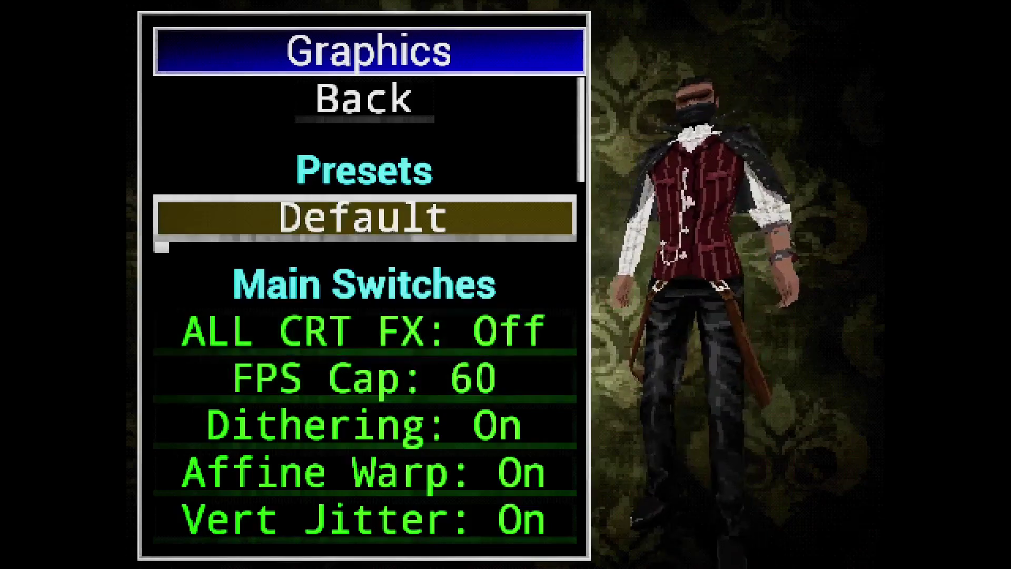
{"action": "key", "text": "Return"}
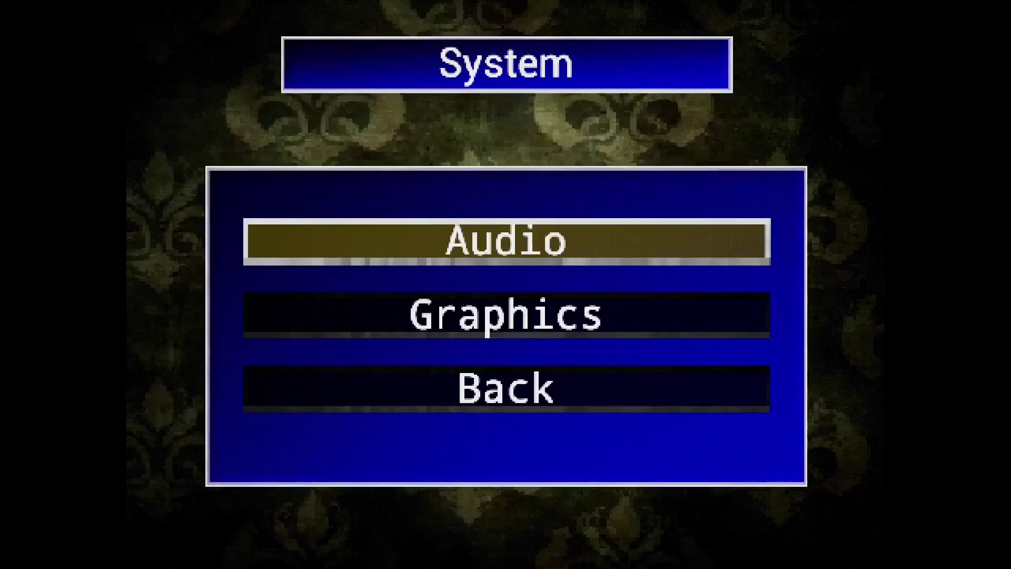
{"action": "key", "text": "Down"}
{"action": "key", "text": "Down"}
{"action": "key", "text": "Return"}
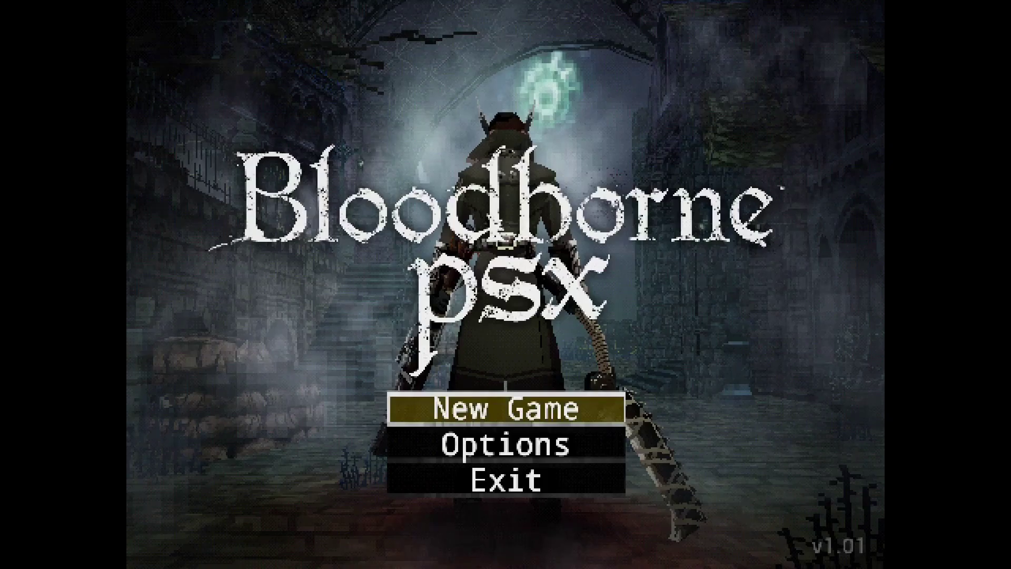
Start a New Game and set Voice to 2 in Customize Character.
{"action": "key", "text": "Return"}
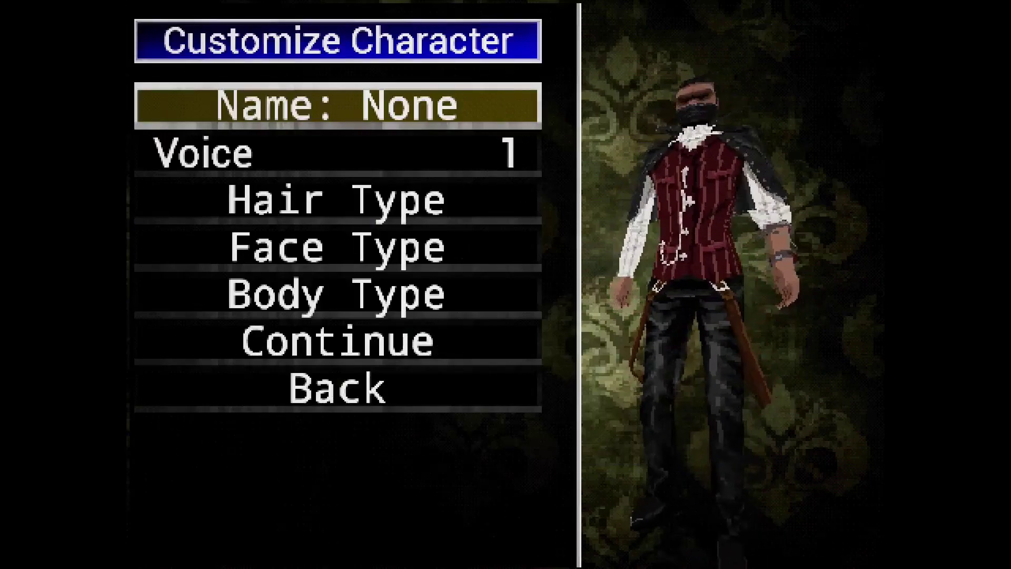
{"action": "key", "text": "Down"}
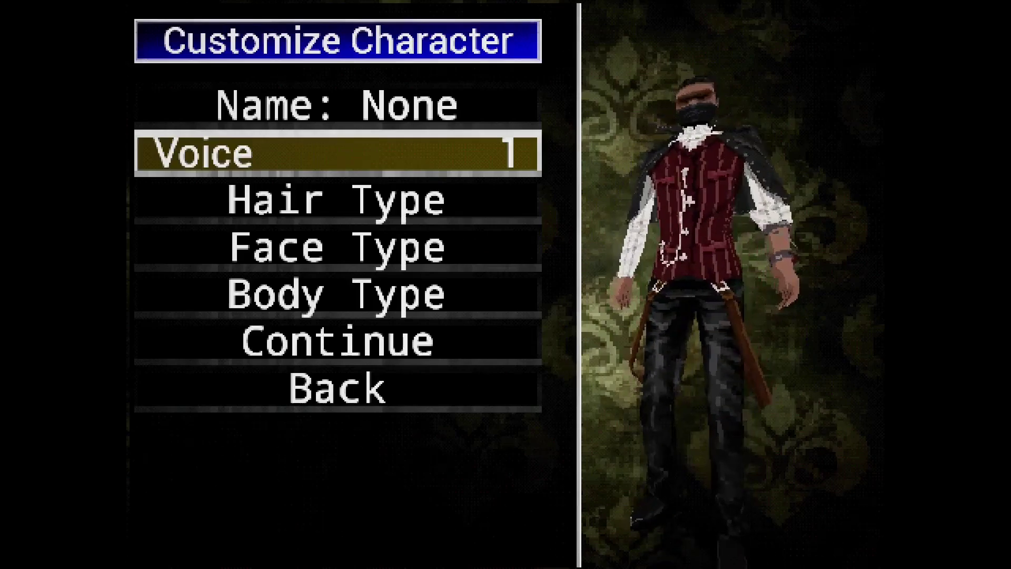
{"action": "key", "text": "Down"}
{"action": "key", "text": "Up"}
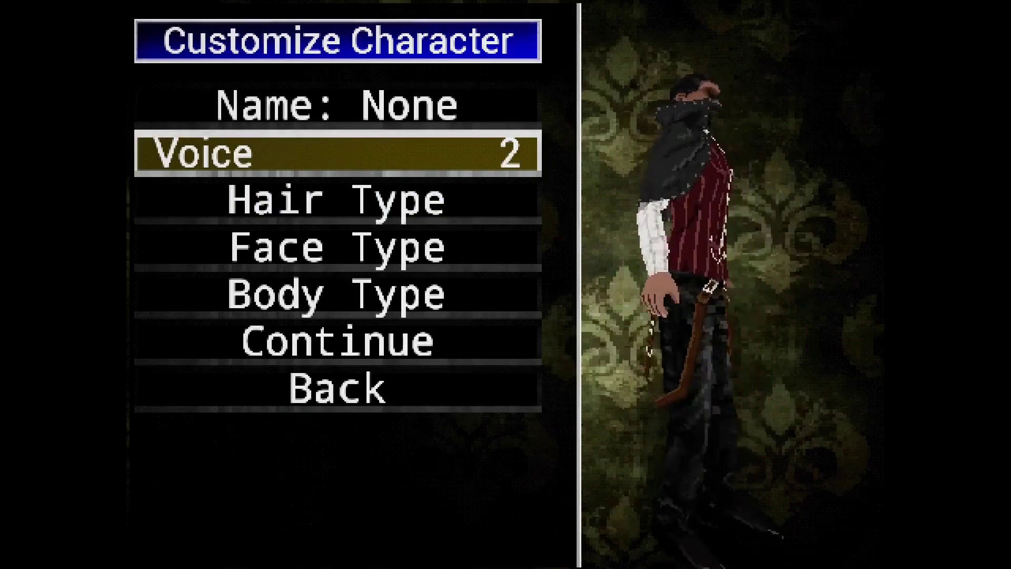
{"action": "key", "text": "Down"}
Open hair customization and set Hair Type to 3.
{"action": "key", "text": "Return"}
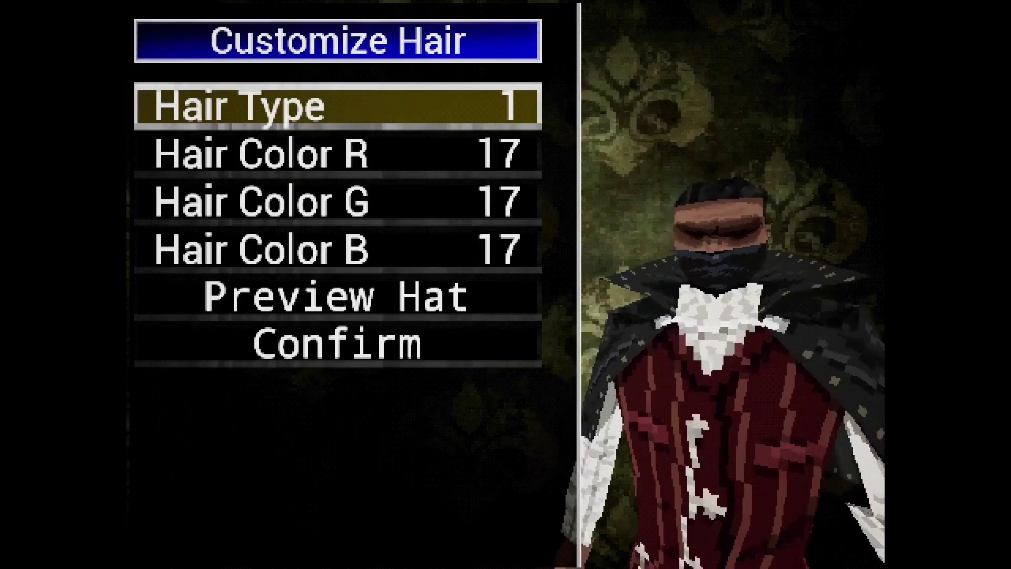
{"action": "key", "text": "Down"}
{"action": "key", "text": "Down"}
{"action": "key", "text": "Up"}
{"action": "key", "text": "Up"}
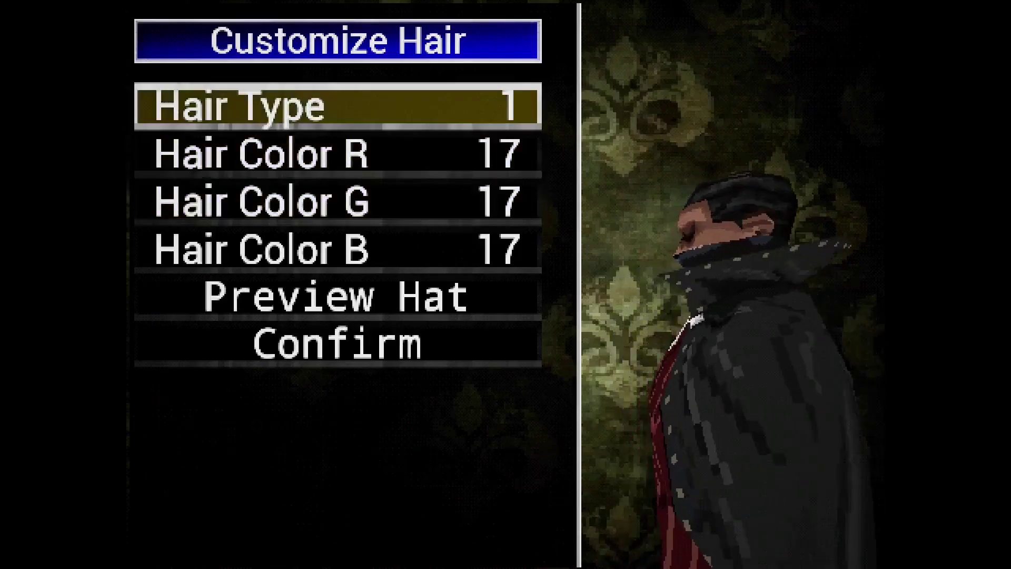
{"action": "key", "text": "Right"}
{"action": "key", "text": "Right"}
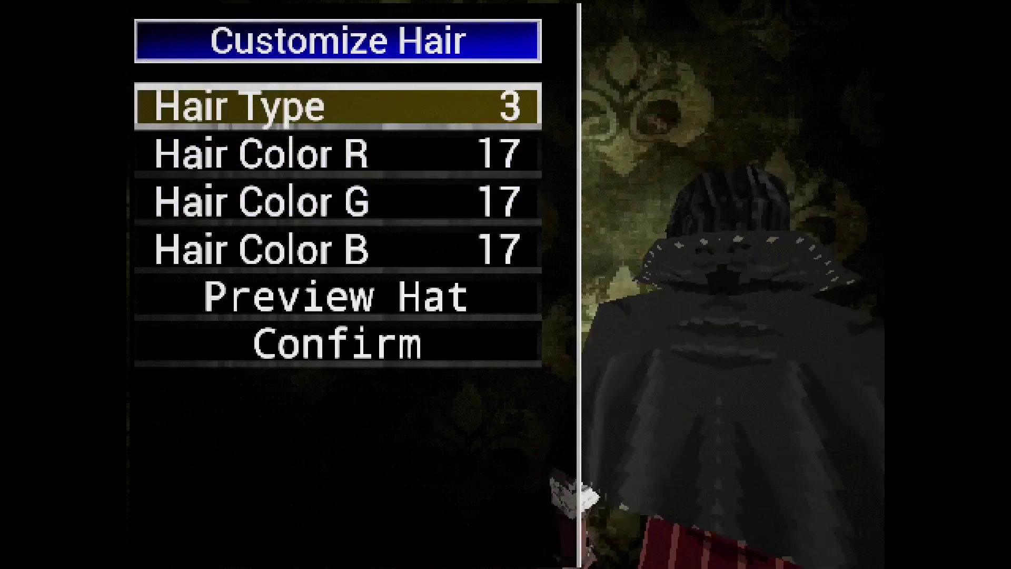